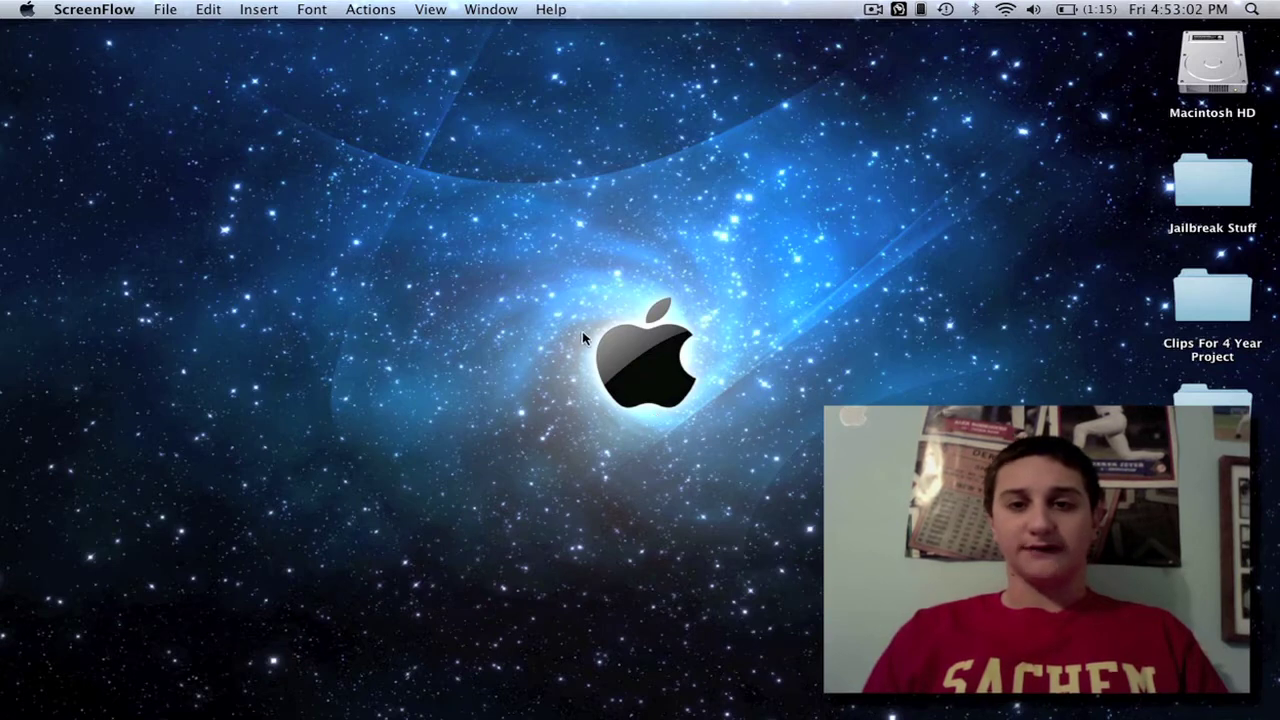
Launch TinyUmbrella from the Applications folder and move its window to the upper-left corner of the desktop.
mouse_move(955, 715)
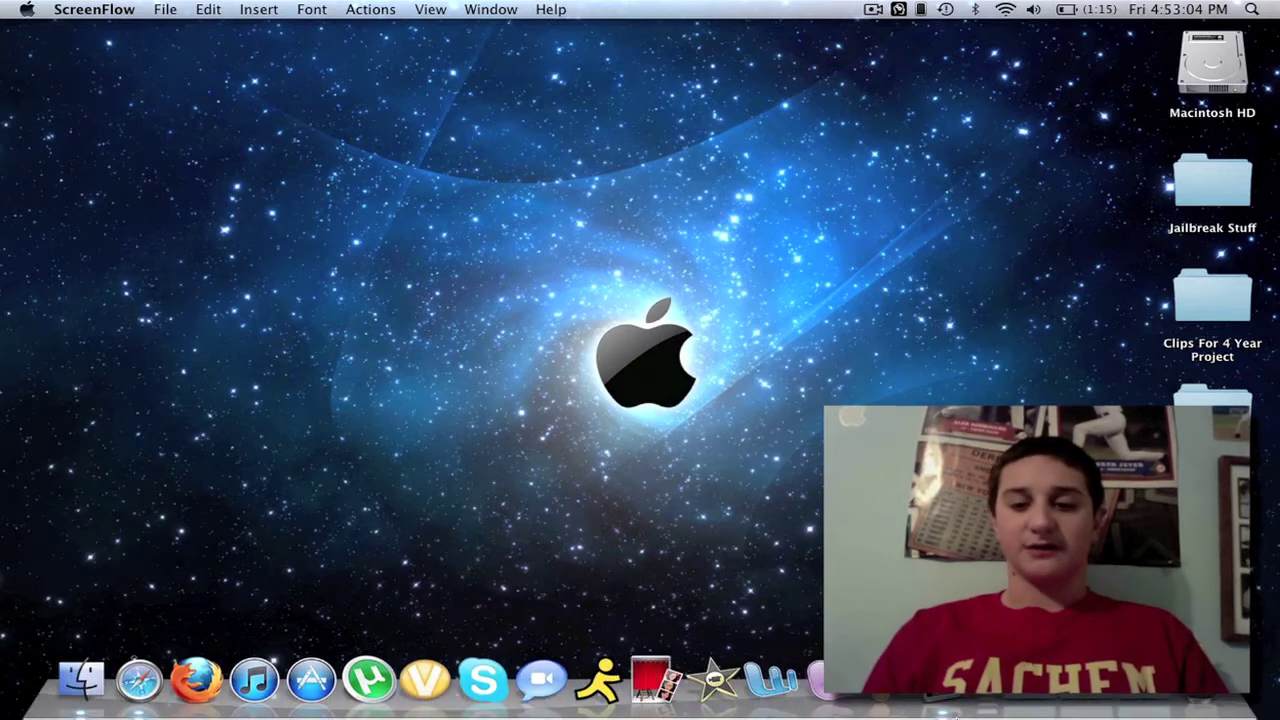
click(1038, 700)
scroll(909, 287, down, 15)
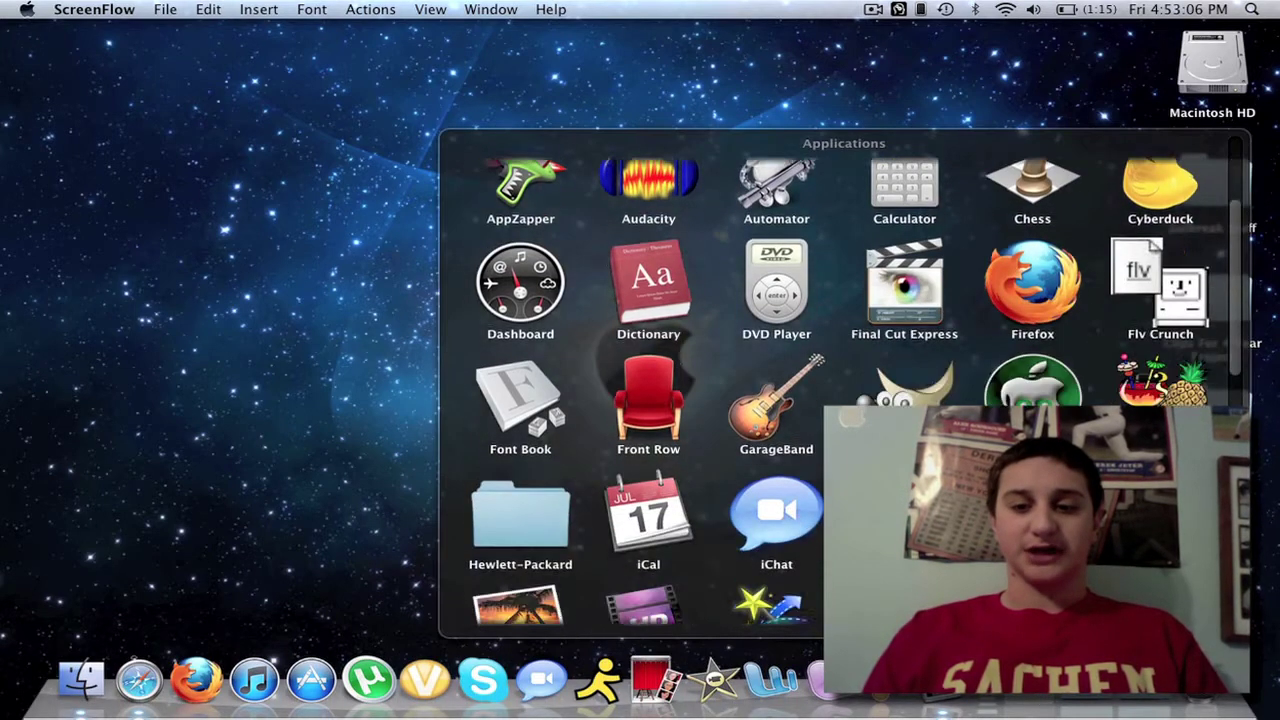
scroll(909, 287, down, 3)
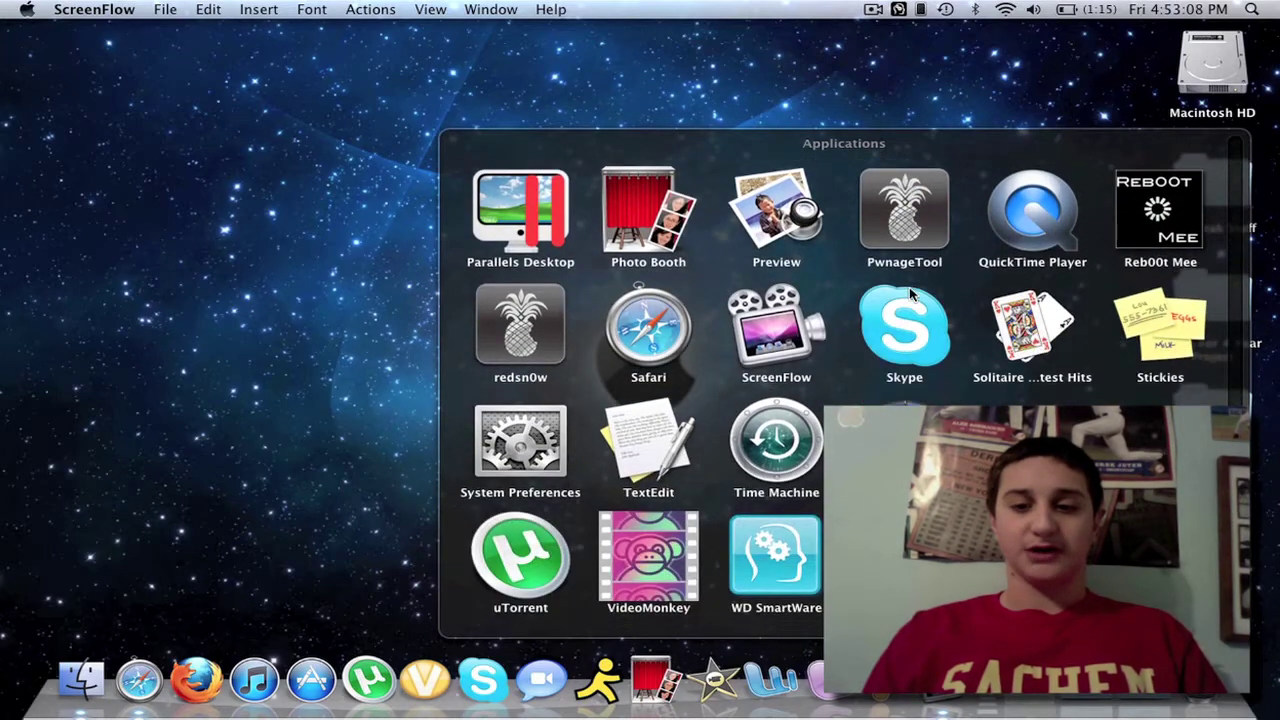
click(904, 445)
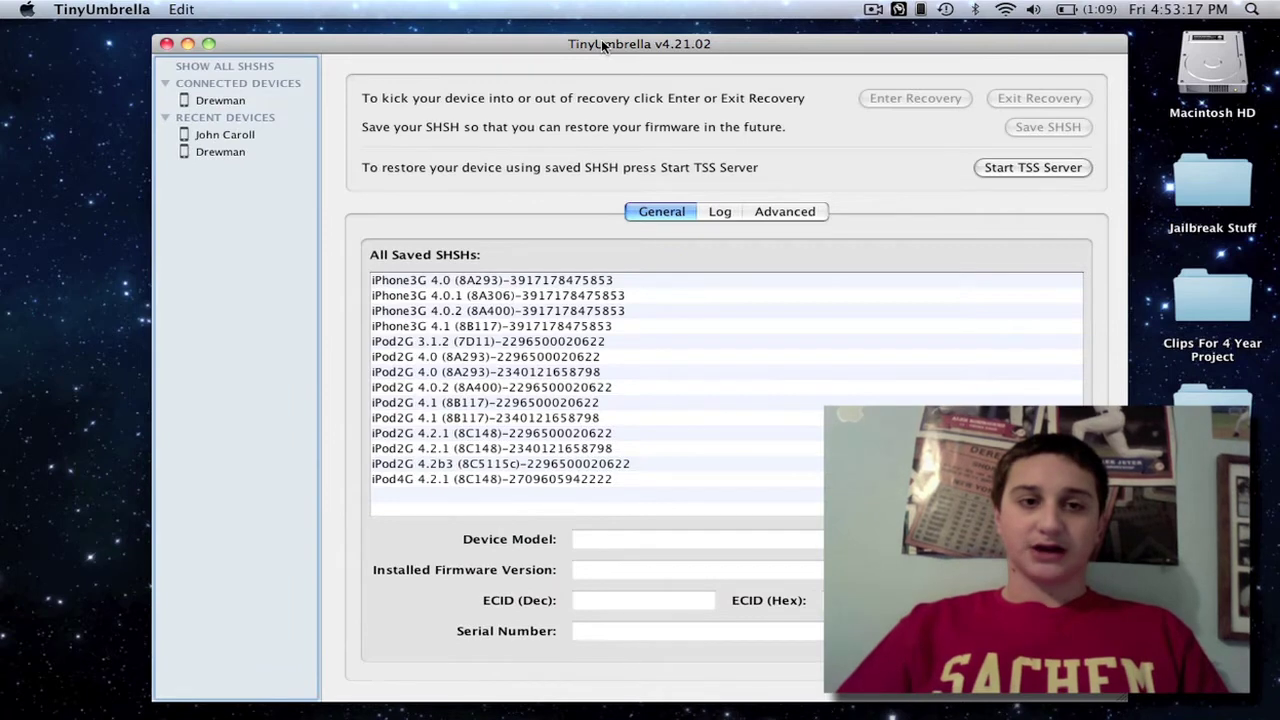
drag(603, 46, 449, 8)
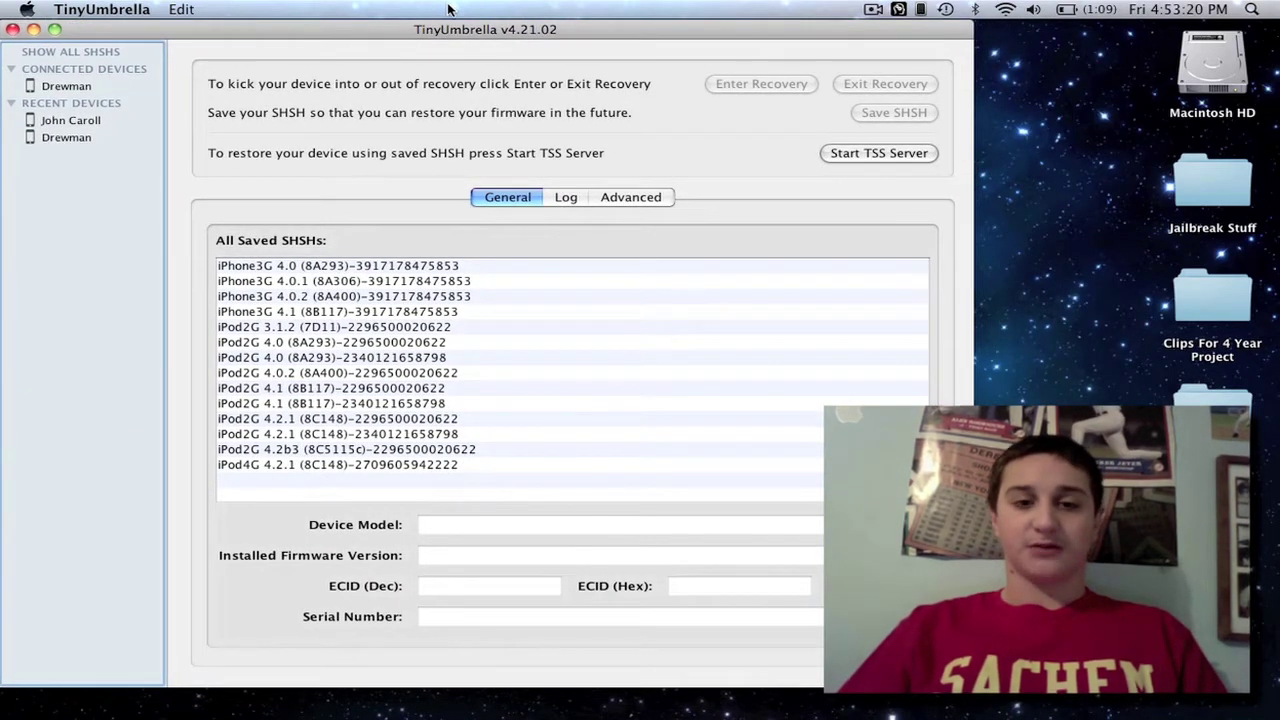
Select the connected iPod, review the Log and Advanced settings, and save its SHSH blobs.
click(60, 88)
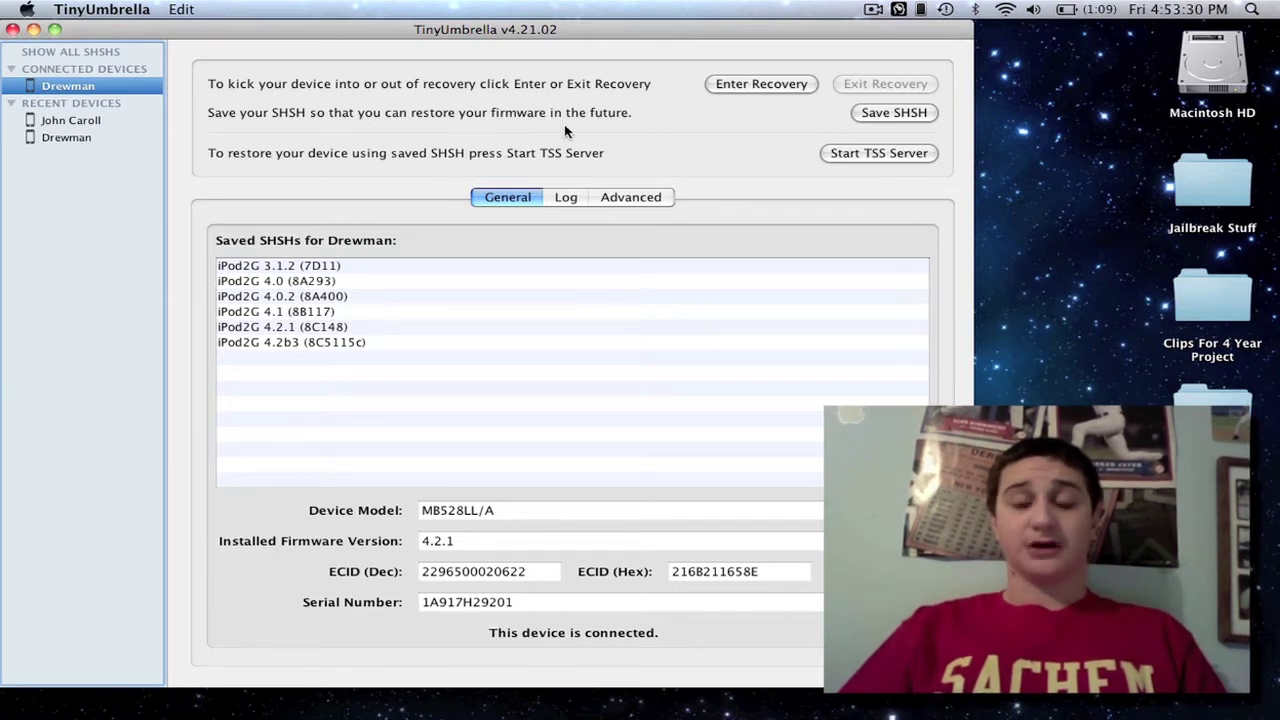
click(564, 198)
click(620, 200)
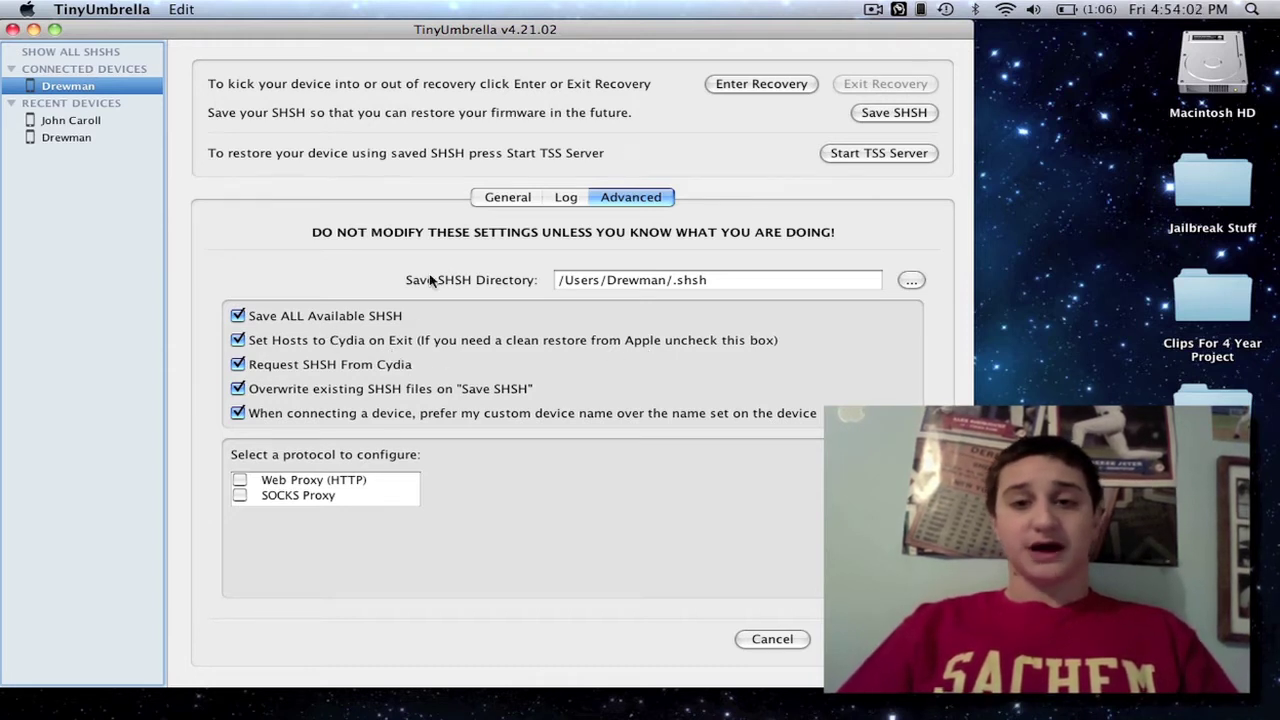
click(515, 196)
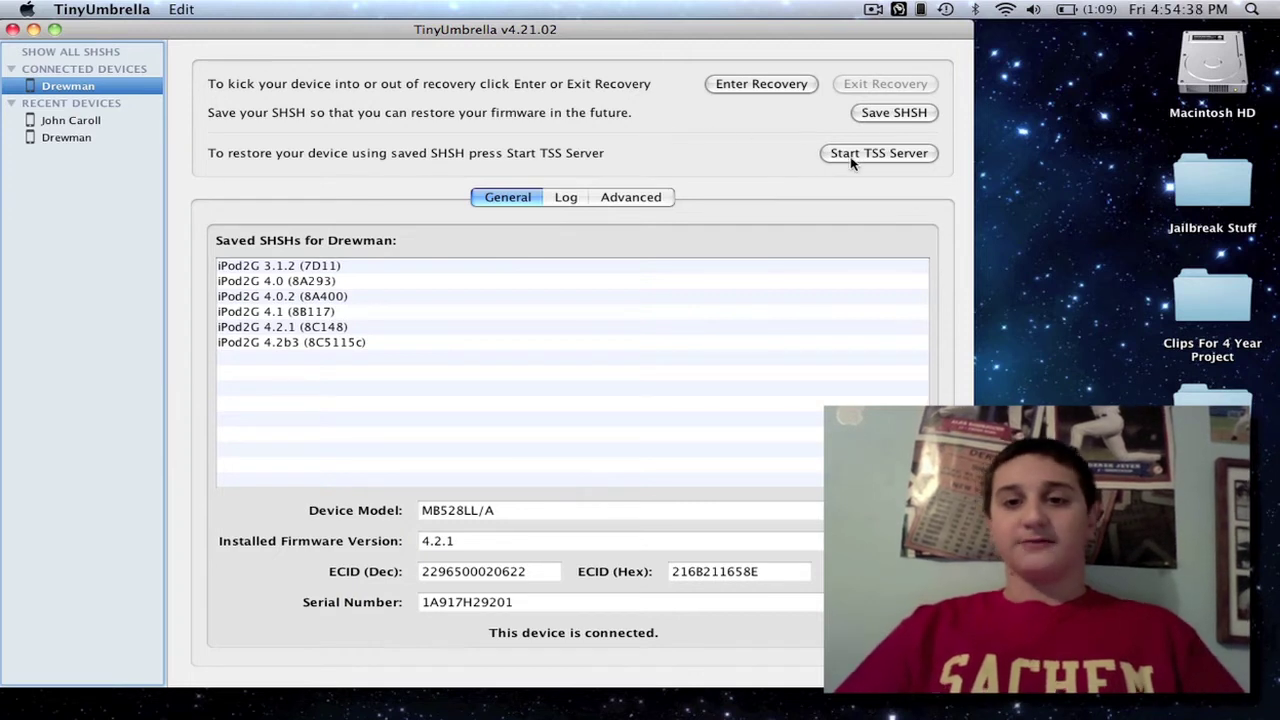
click(889, 115)
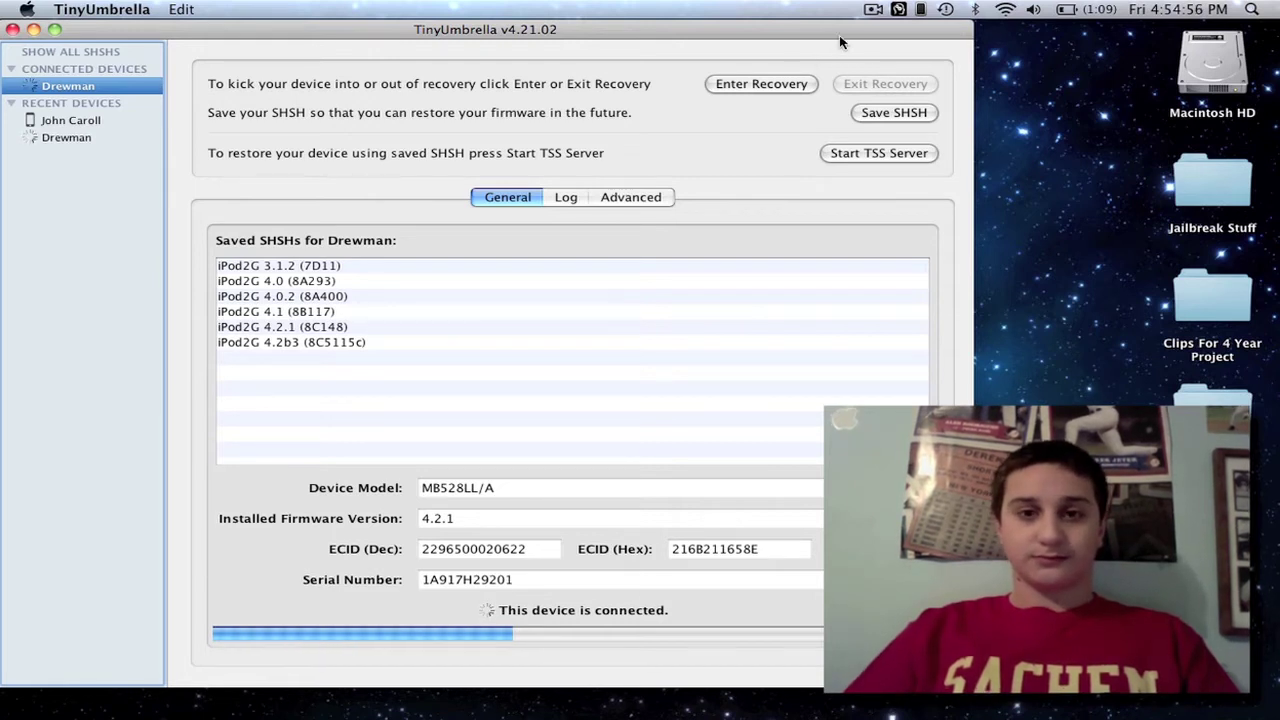
click(872, 9)
click(866, 64)
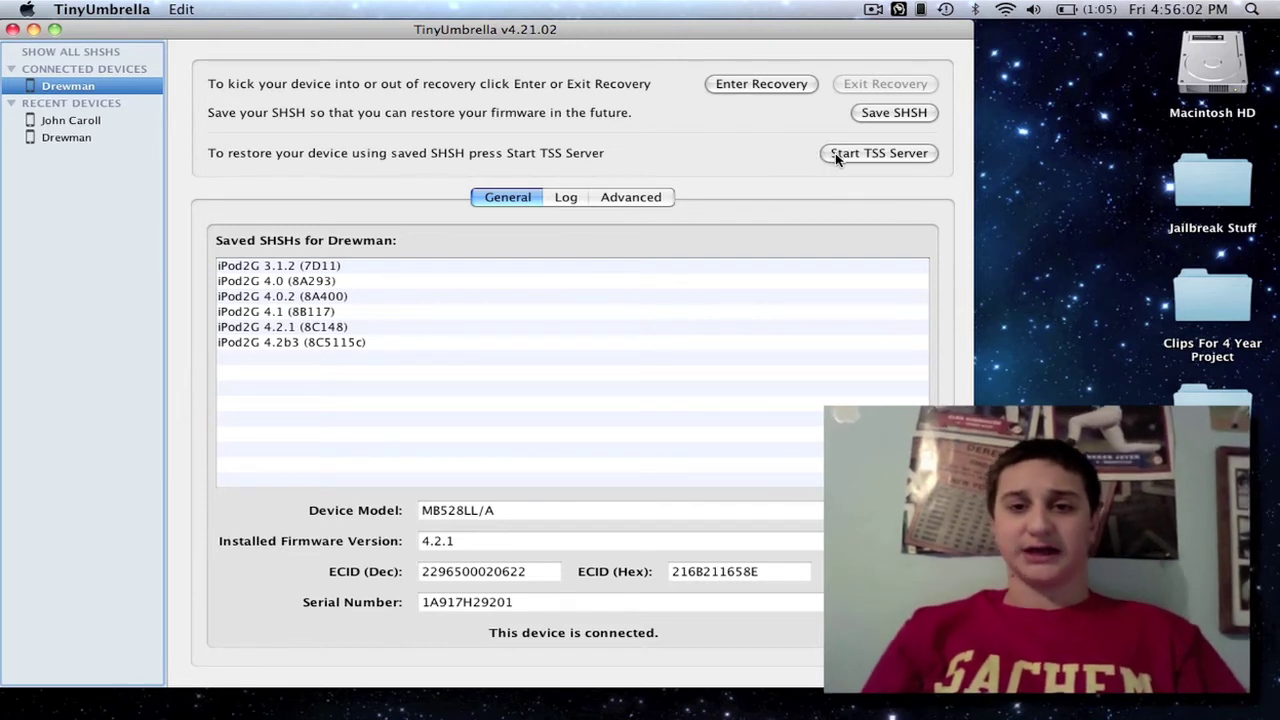
Start the TSS server and switch to iTunes.
click(908, 156)
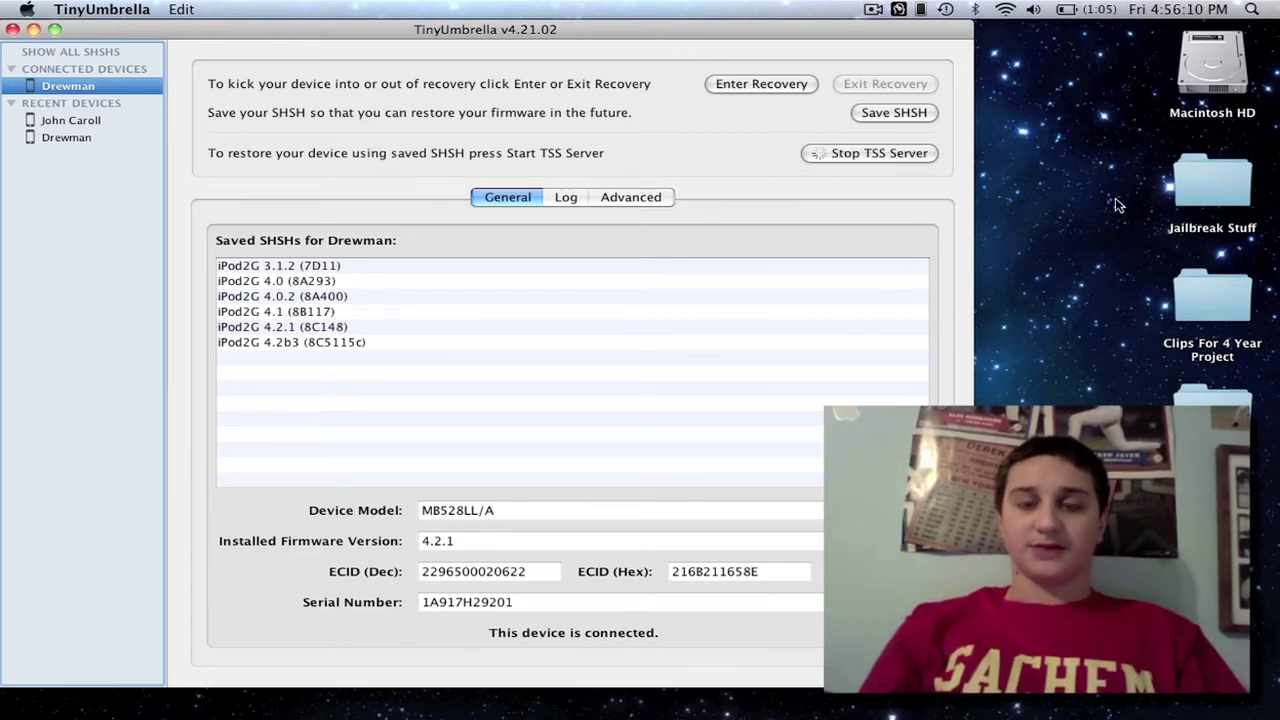
mouse_move(928, 716)
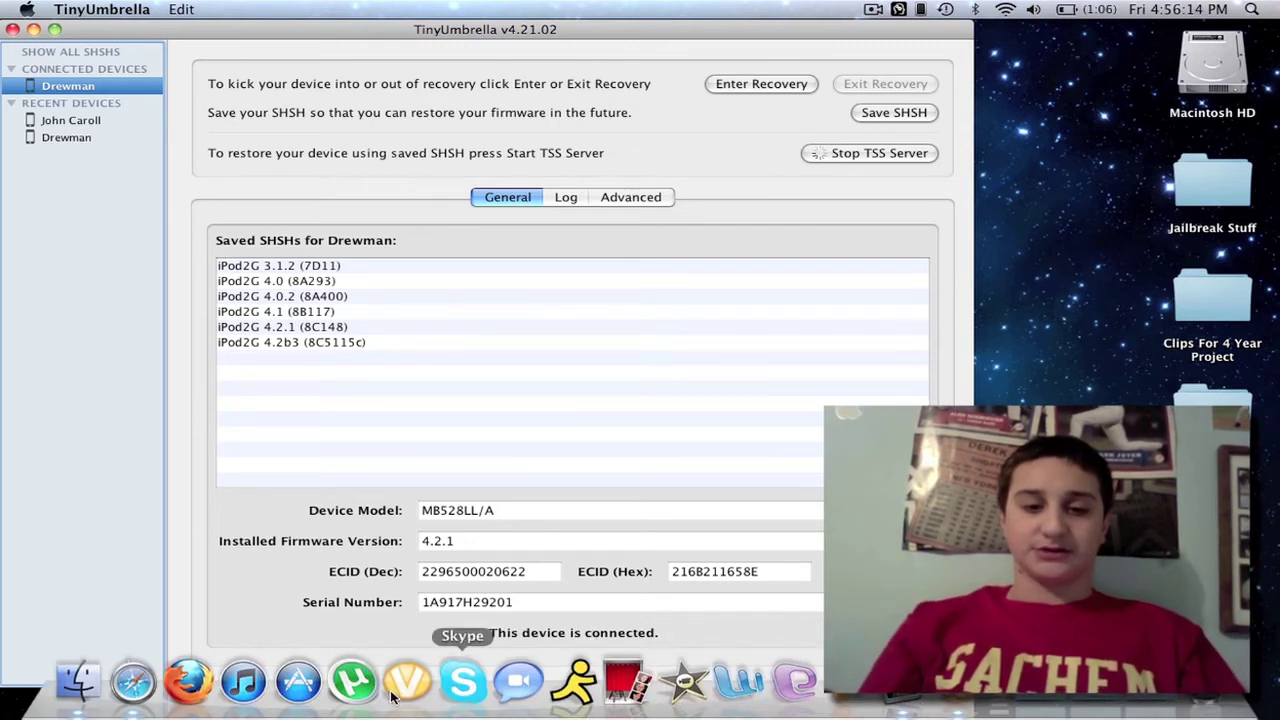
click(243, 683)
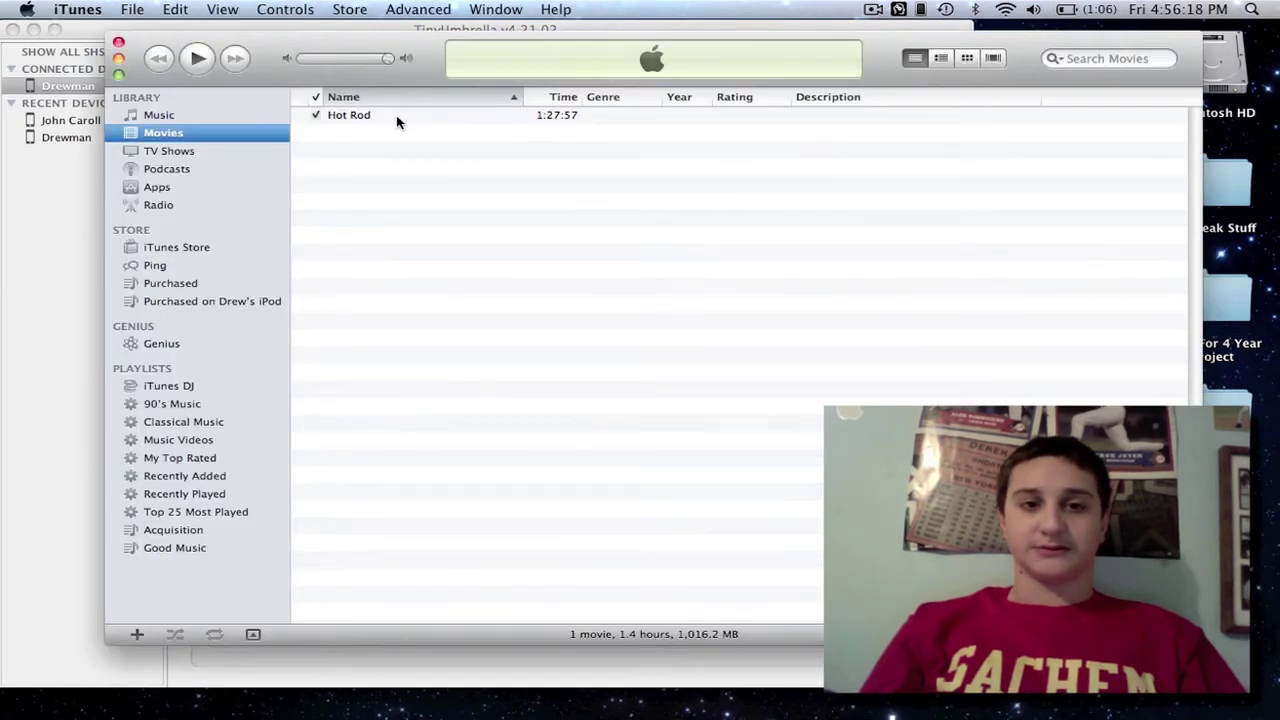
Open the connected iPod's summary and cancel its running sync.
click(172, 117)
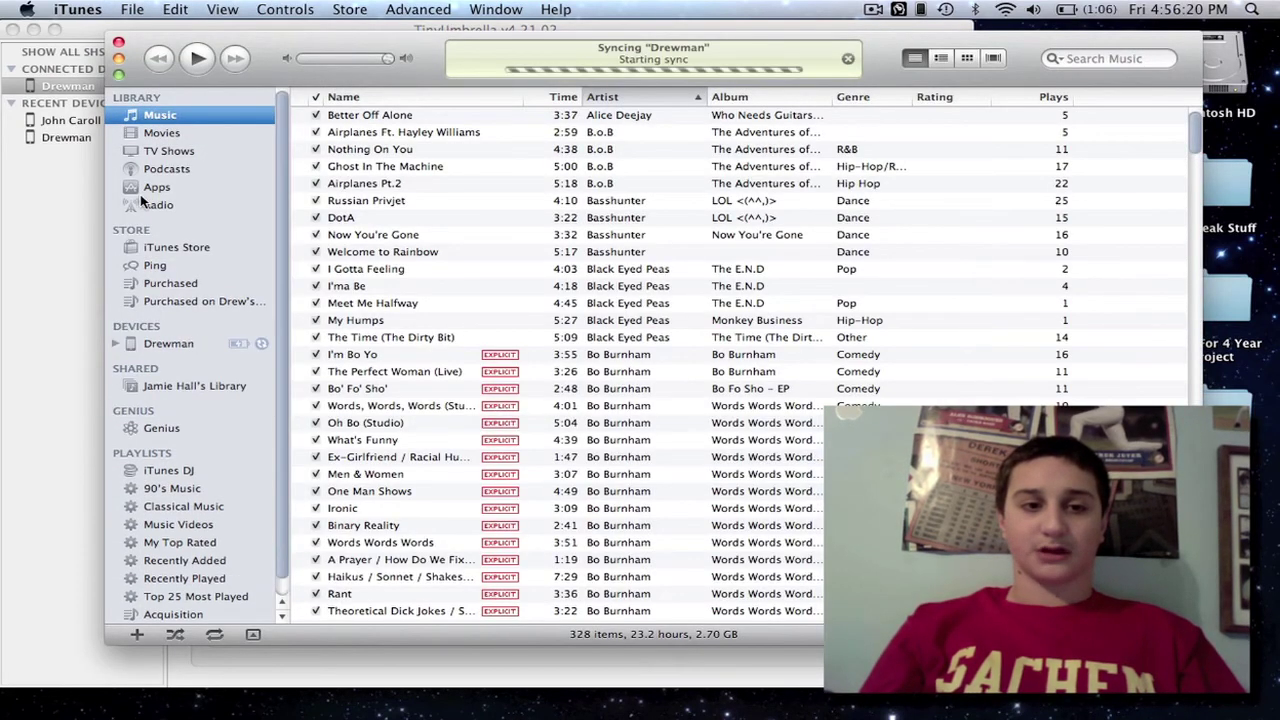
click(165, 343)
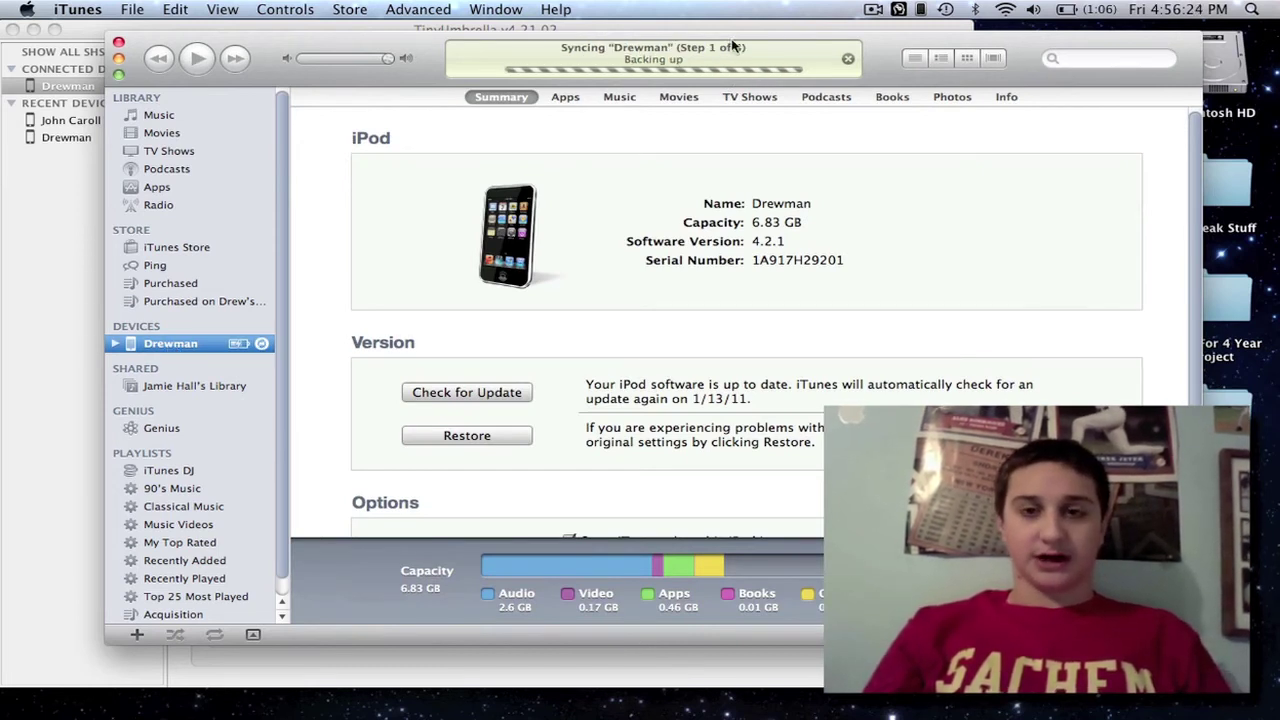
click(847, 60)
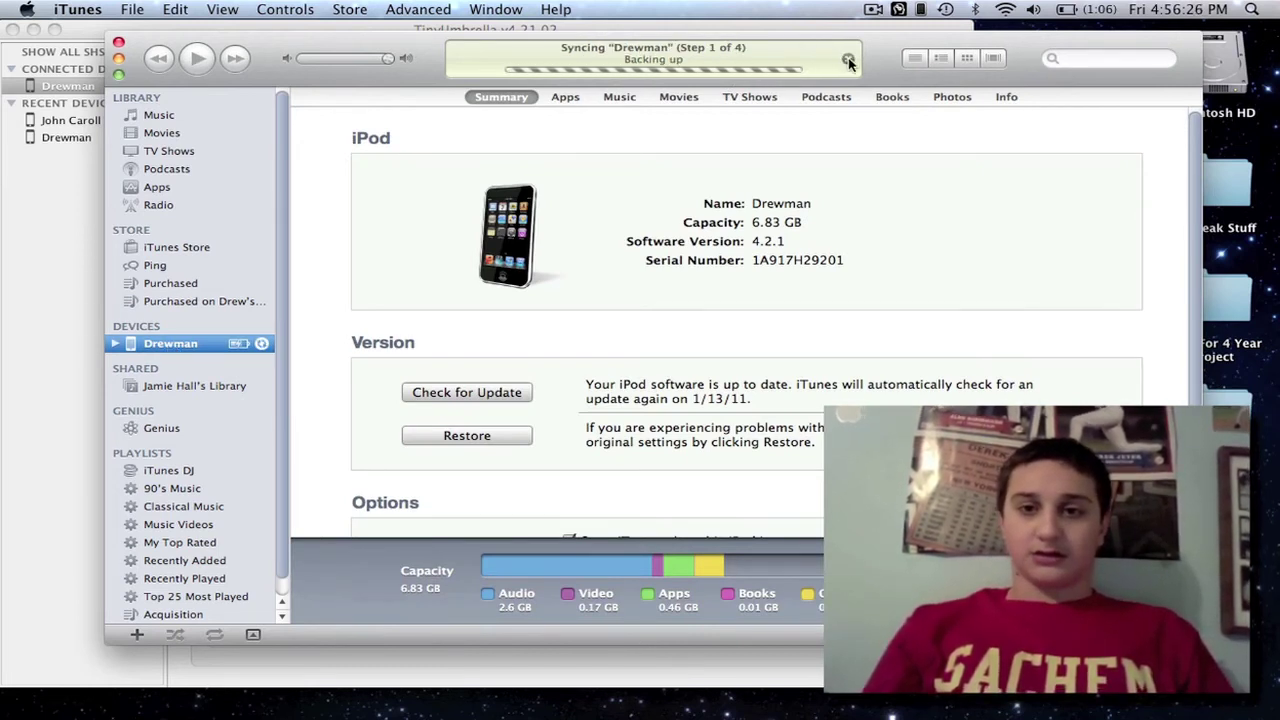
scroll(692, 224, down, 3)
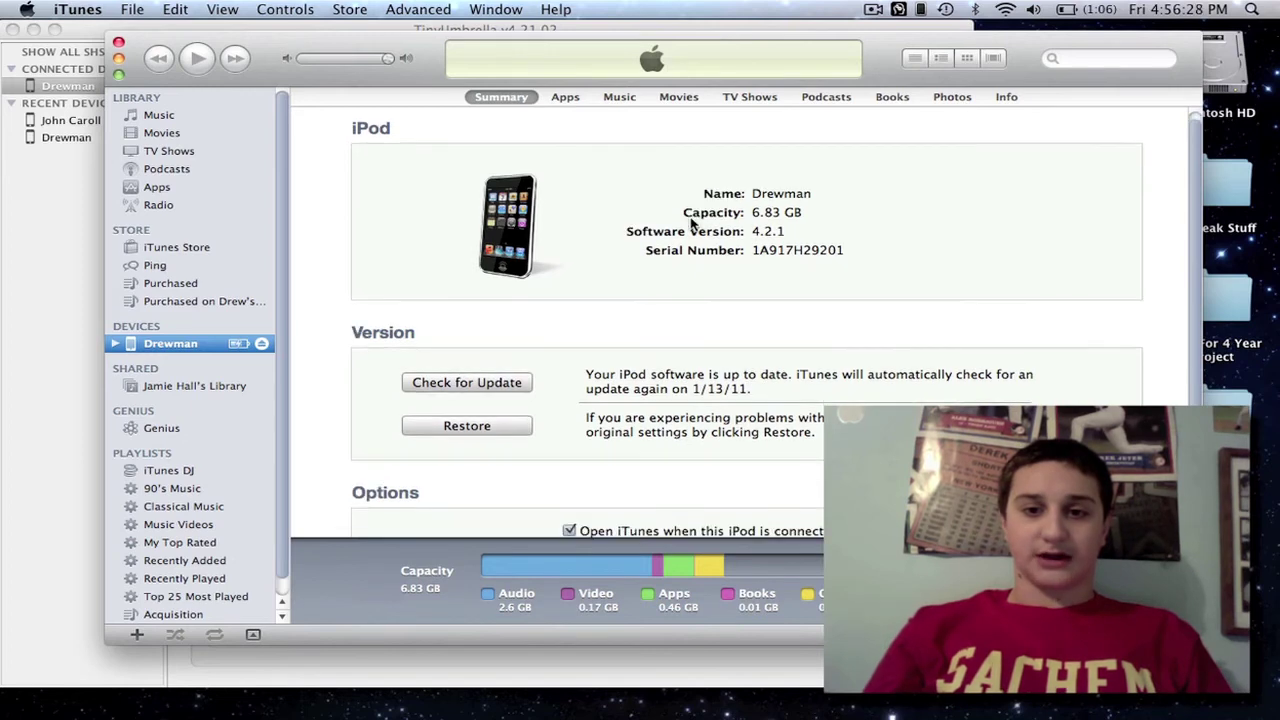
scroll(692, 224, up, 3)
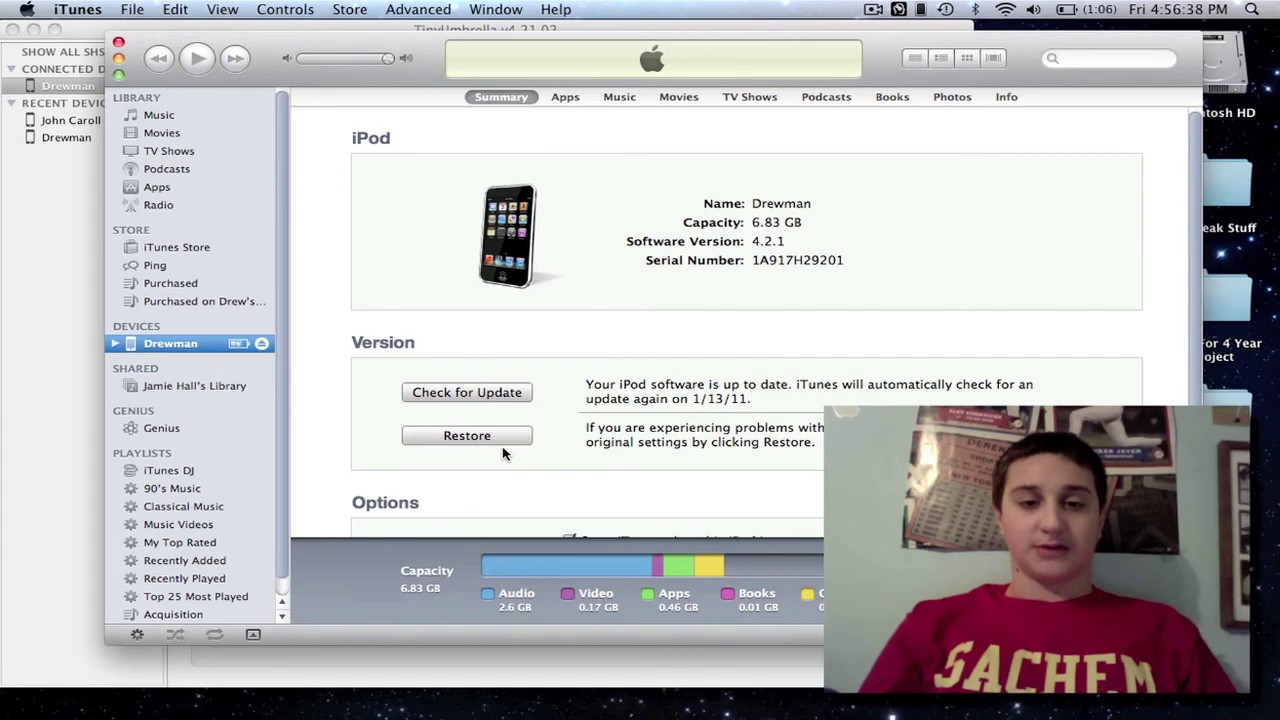
Restore the iPod with the custom firmware file iPod2,1_4.1_8B117_Restore.ipsw from the Jailbreak Stuff folder on the Desktop.
alt+click(467, 436)
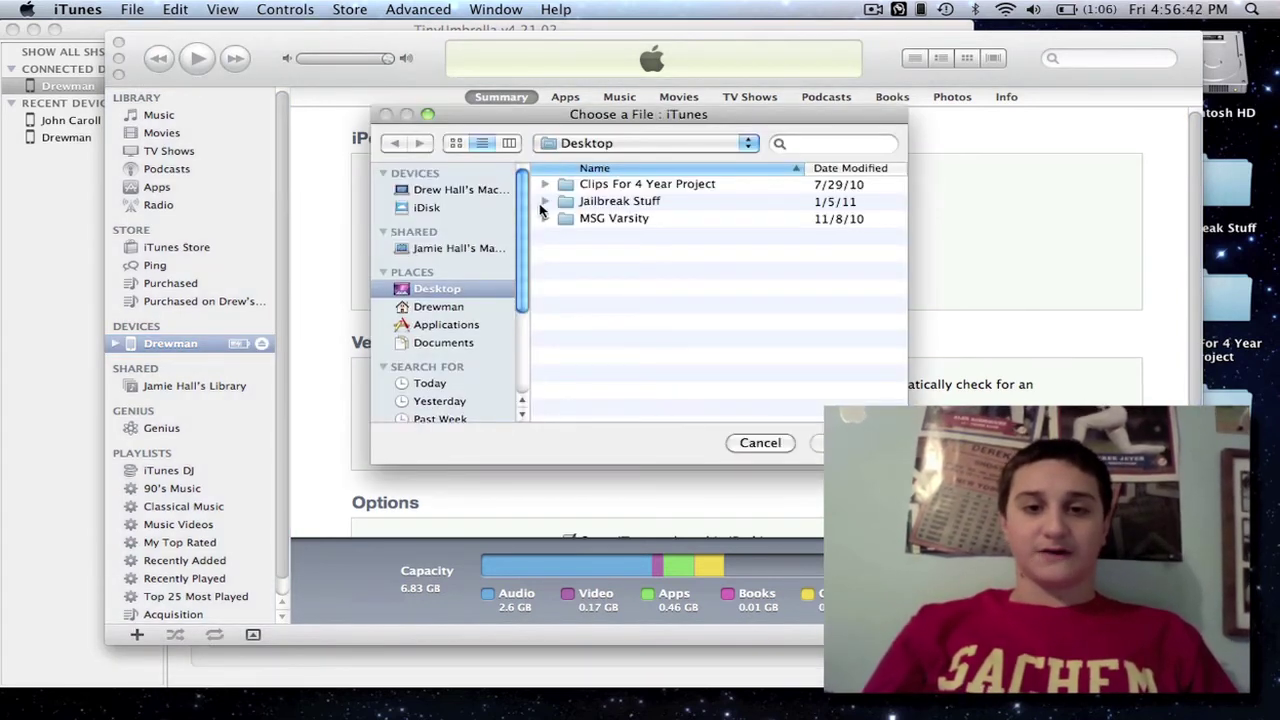
click(545, 202)
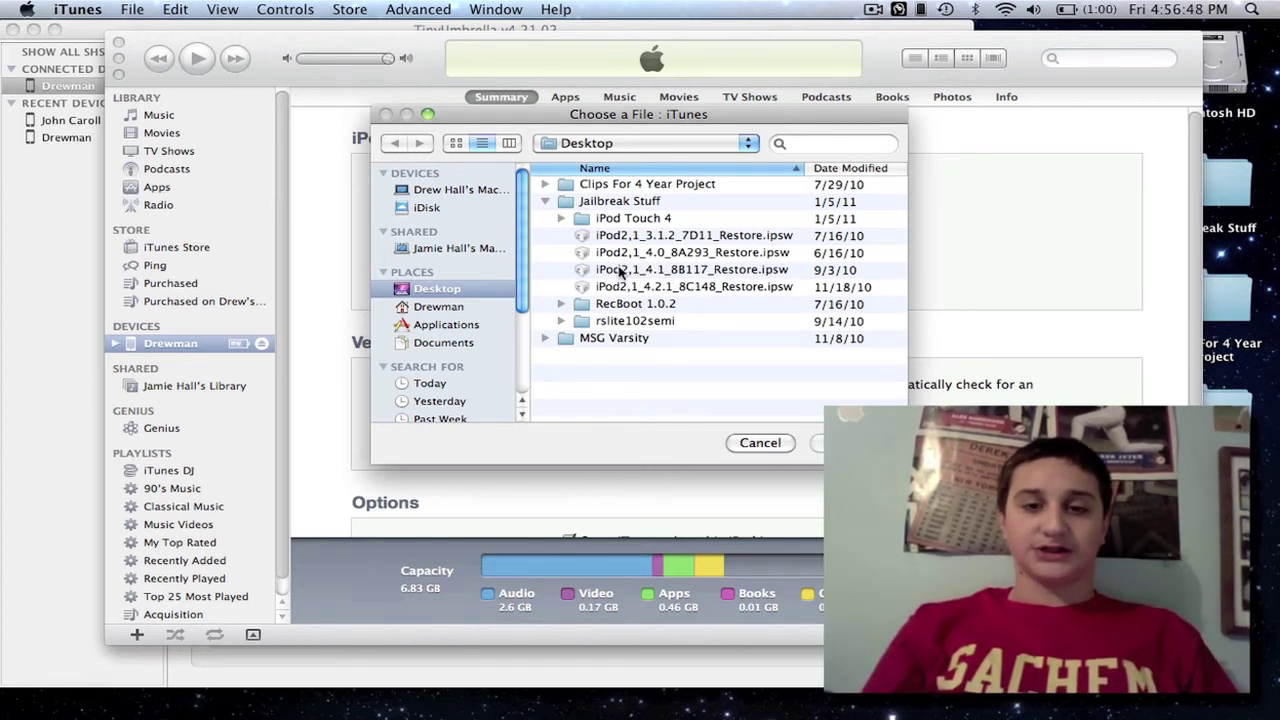
click(620, 271)
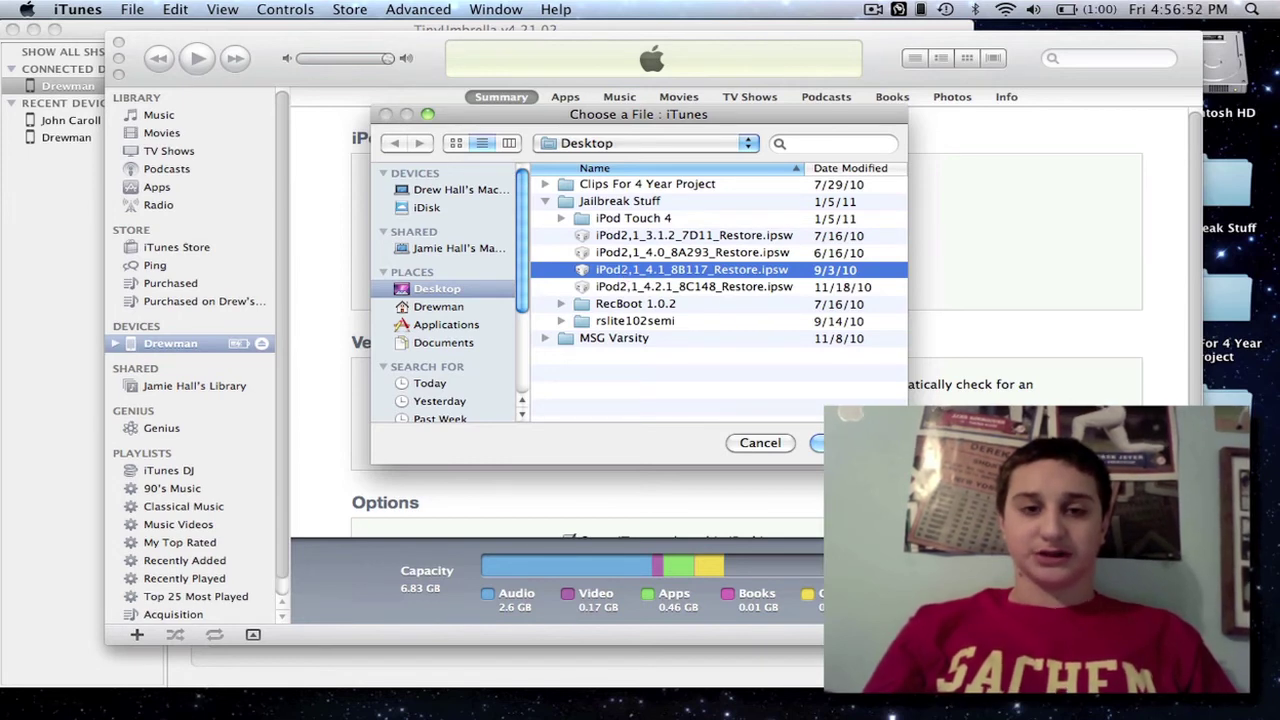
click(818, 443)
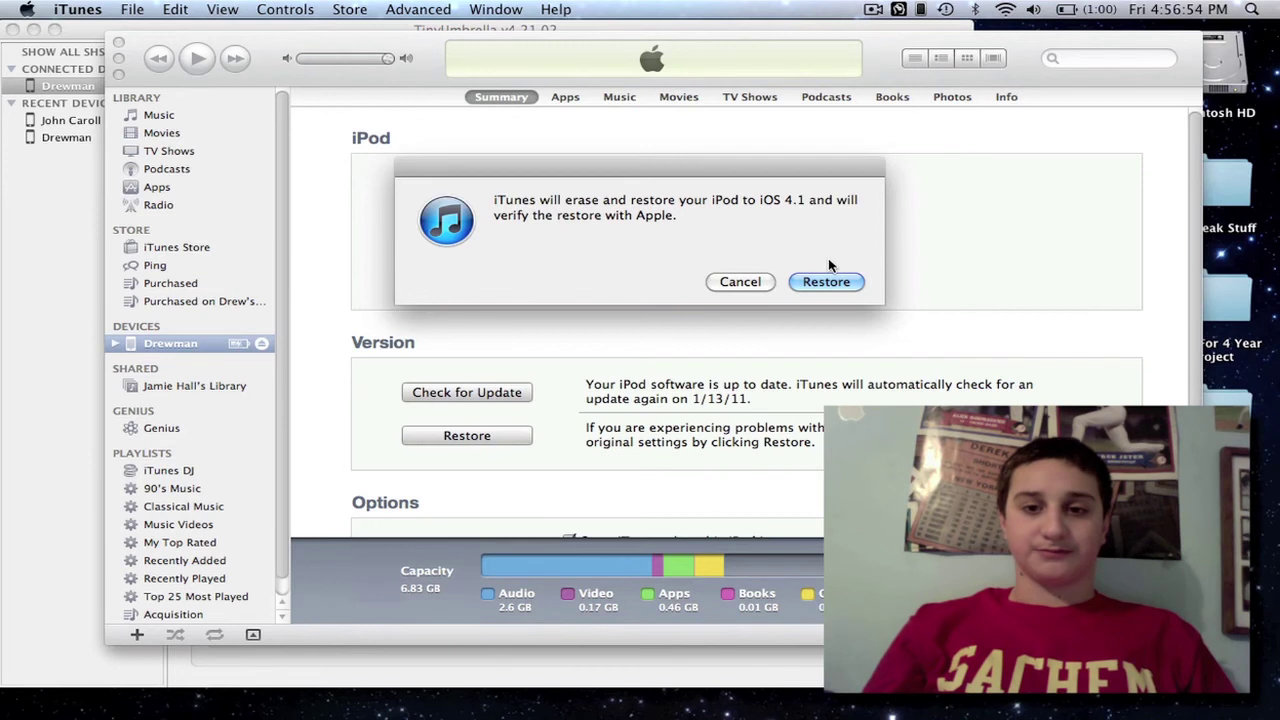
click(827, 283)
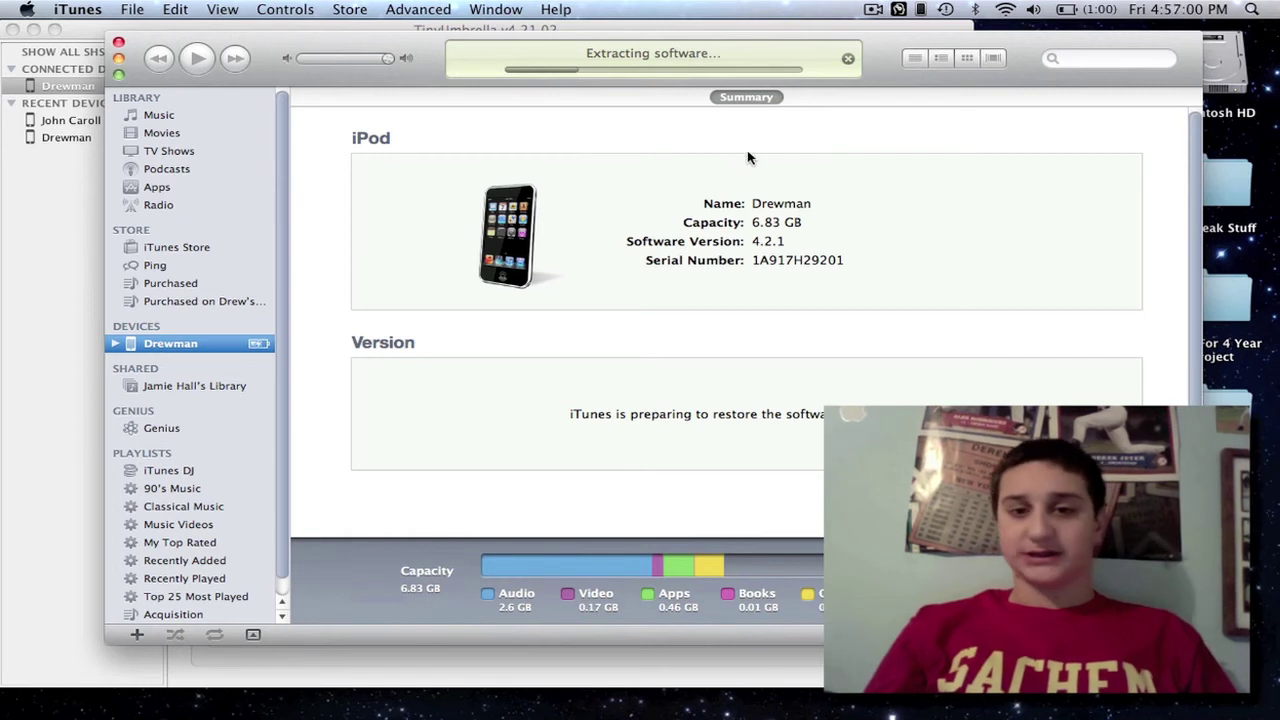
click(873, 10)
click(876, 66)
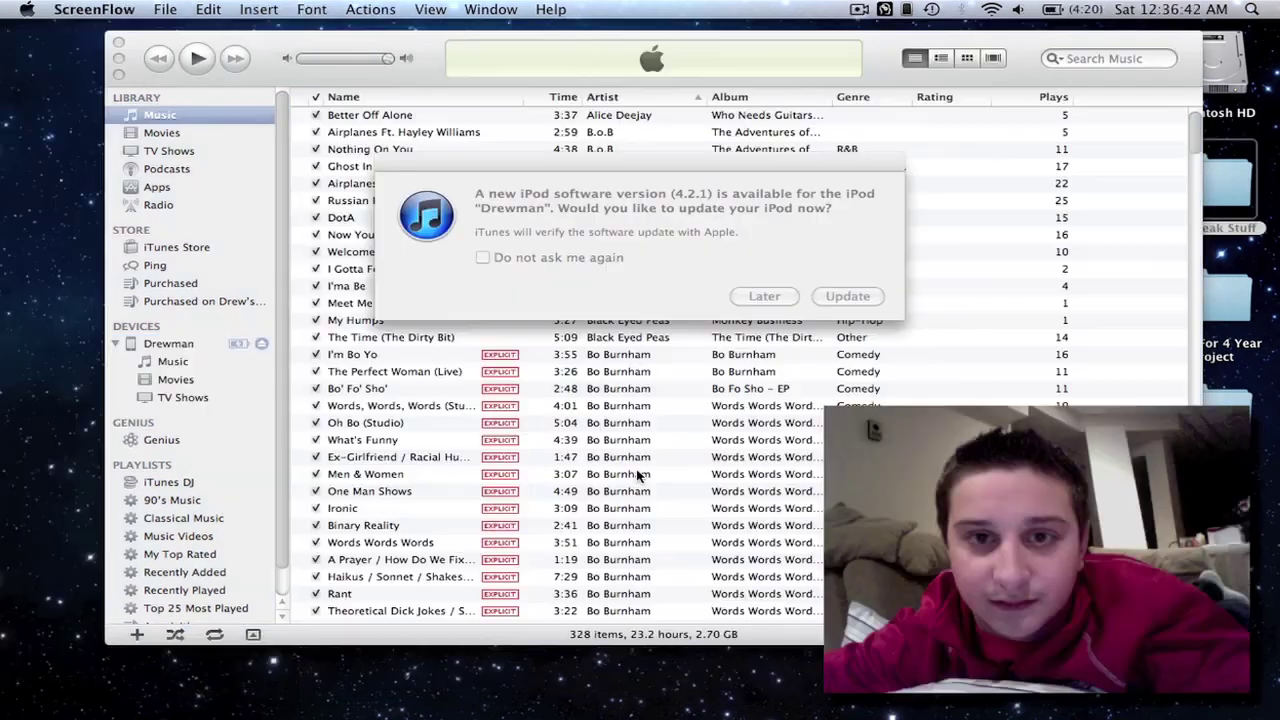
Postpone the offered 4.2.1 iPod update and check the software version in the device's summary.
click(583, 163)
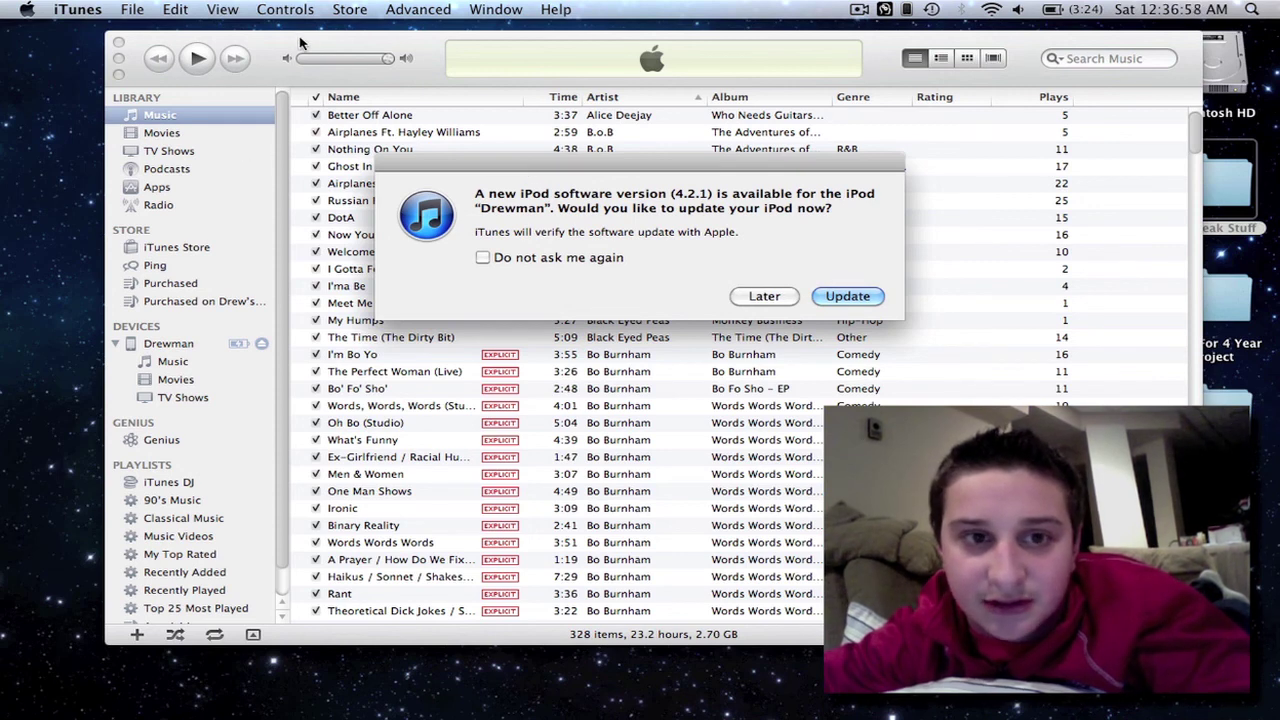
click(764, 296)
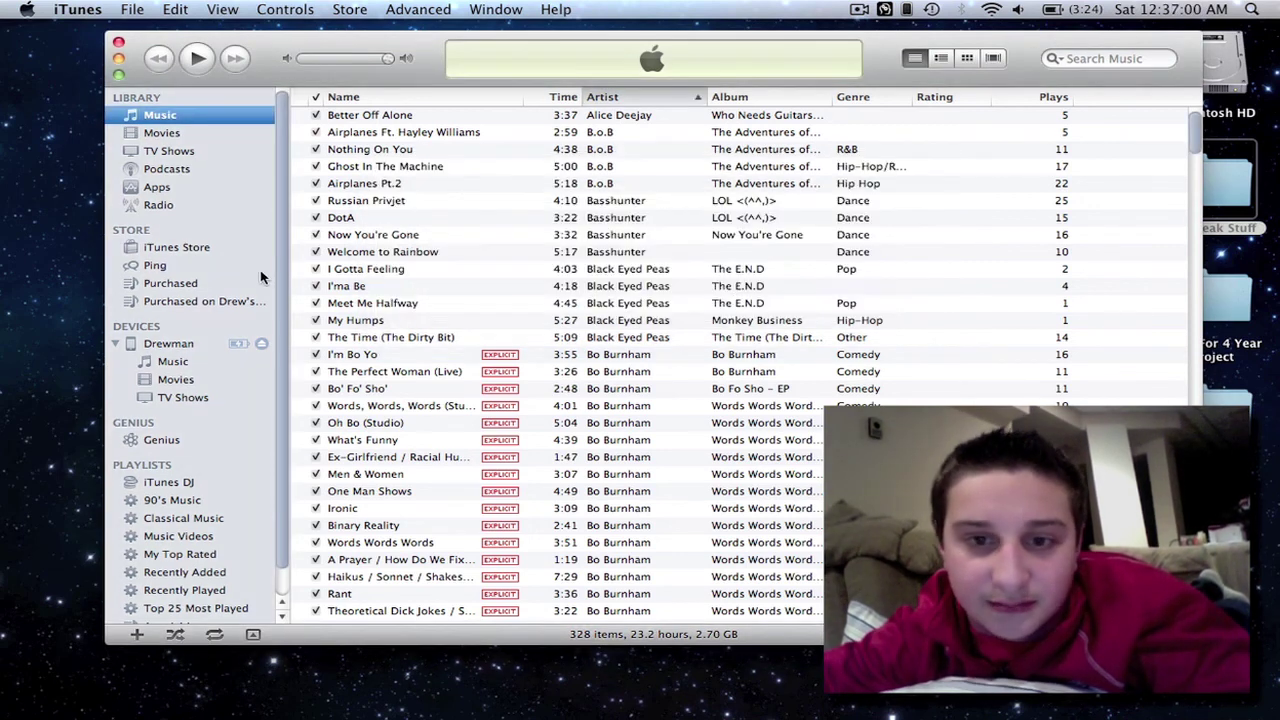
click(150, 345)
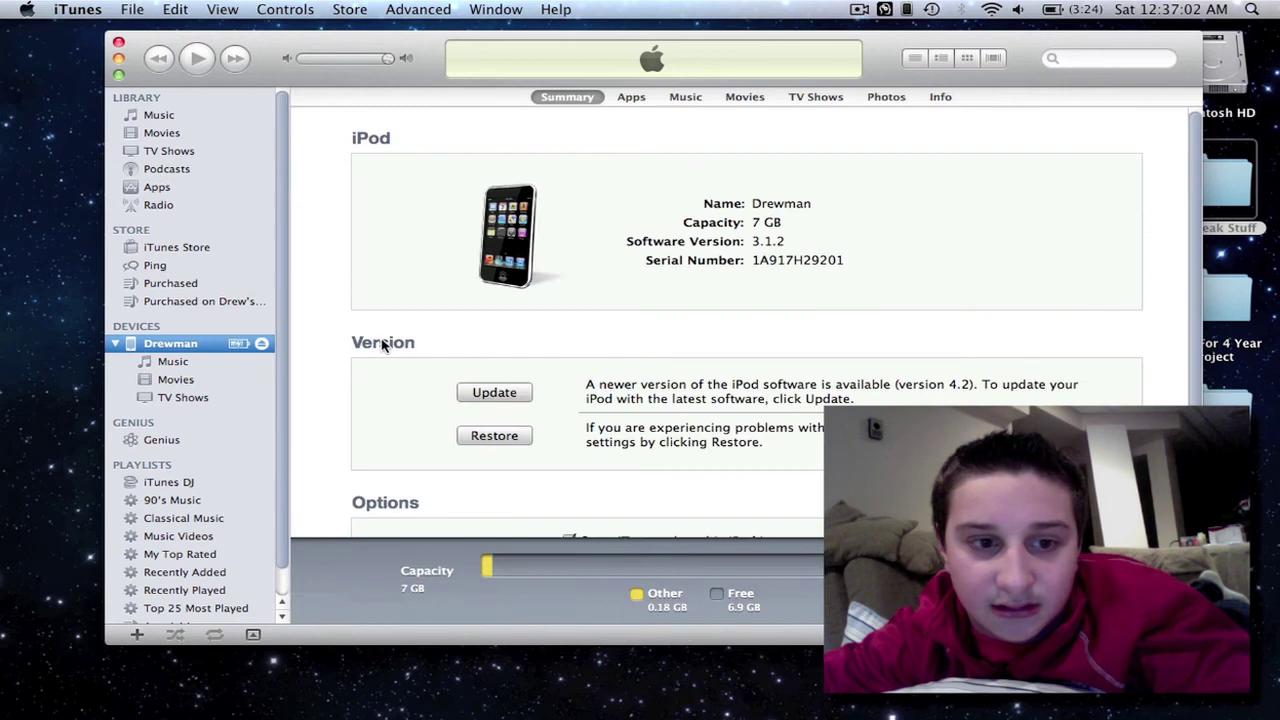
click(755, 241)
click(755, 241)
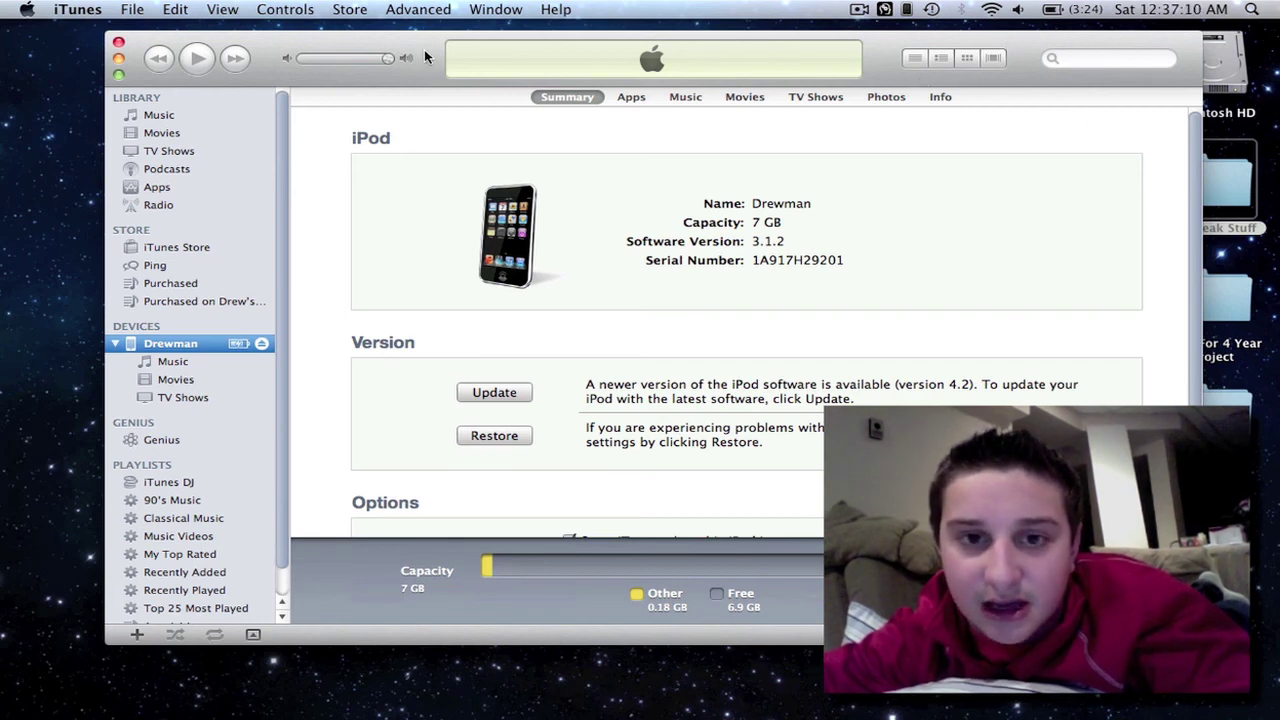
click(320, 28)
click(310, 36)
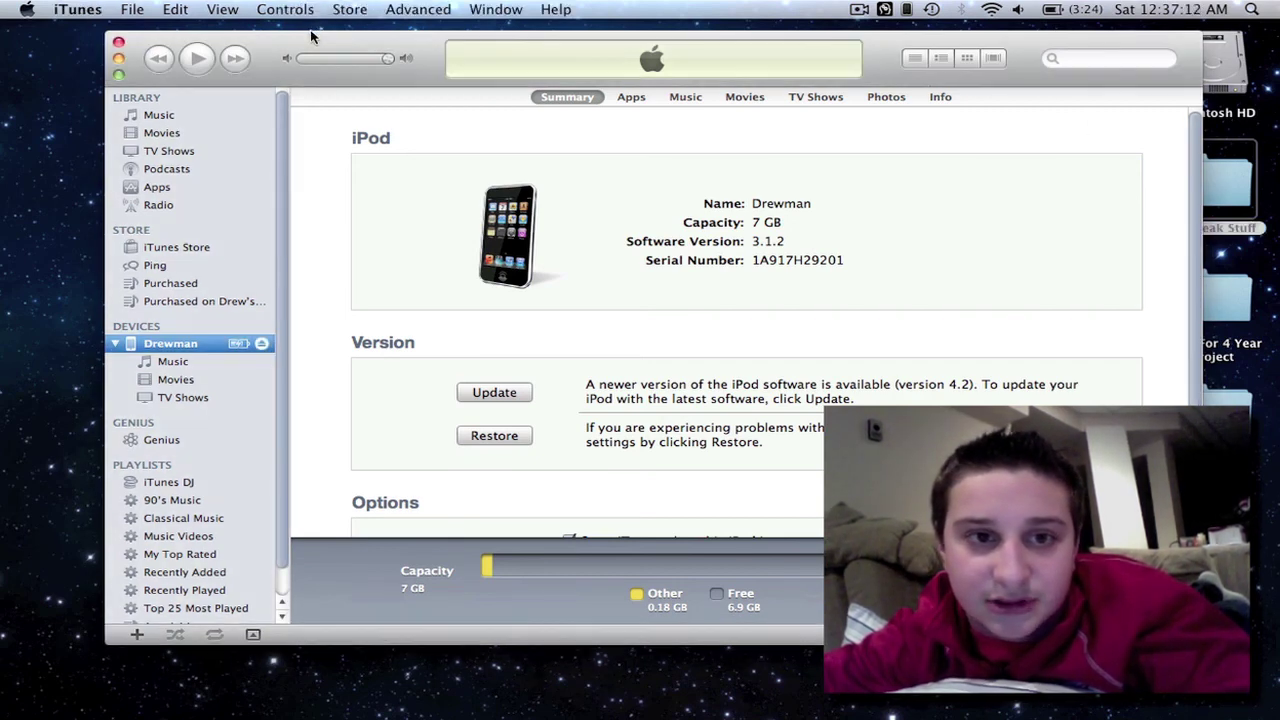